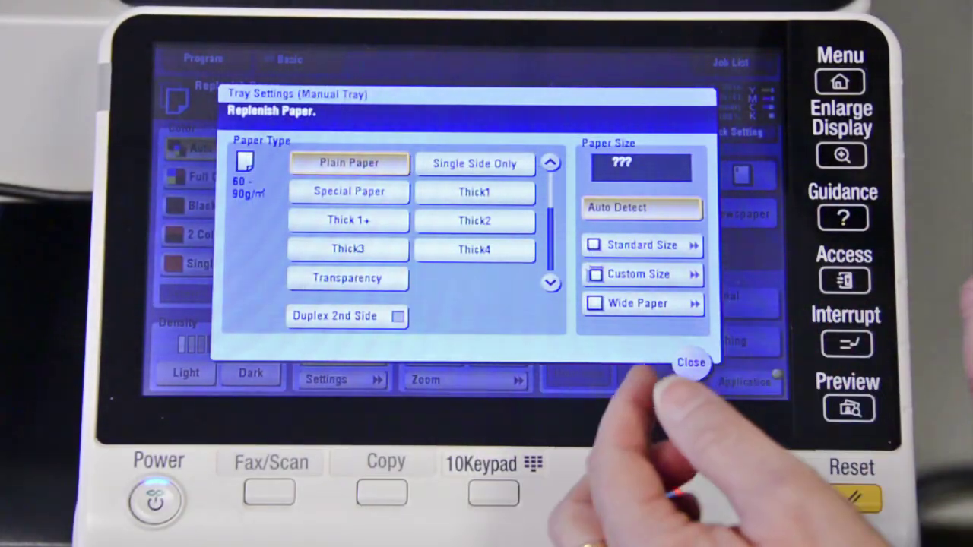
# Step: Open the Other category of standard paper sizes for the copier's manual tray
pyautogui.click(642, 244)
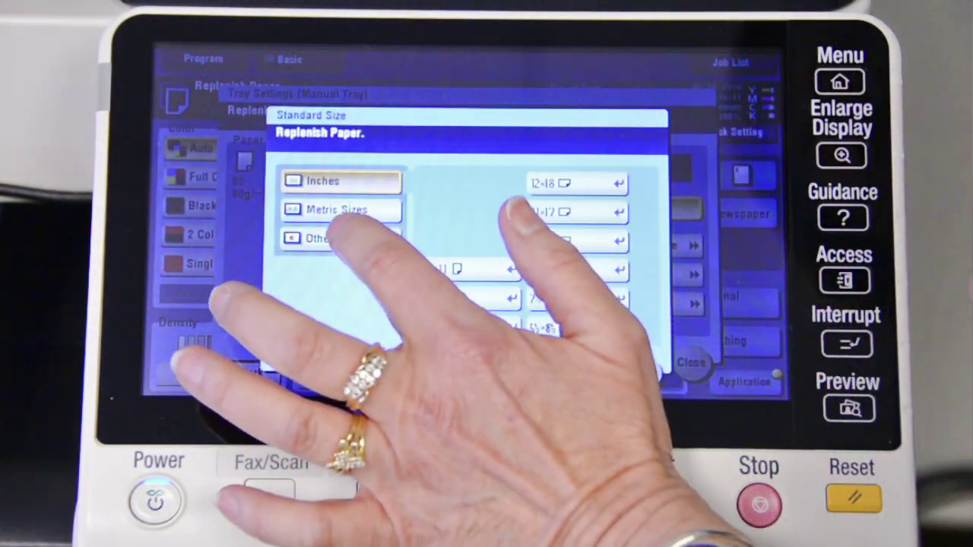
pyautogui.click(319, 238)
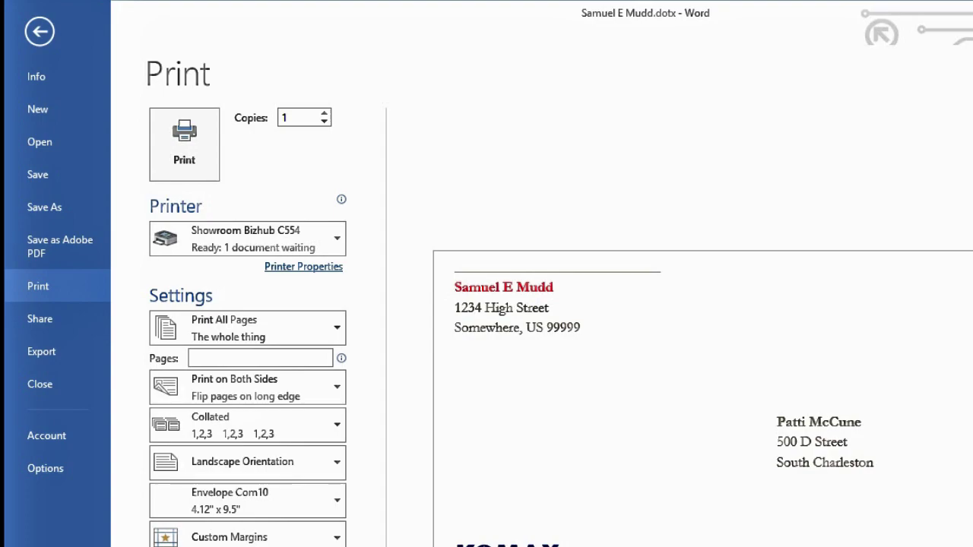
# Step: Switch to Word's print settings and set the Showroom Bizhub C554 printer's print type to 1-Sided
pyautogui.click(313, 269)
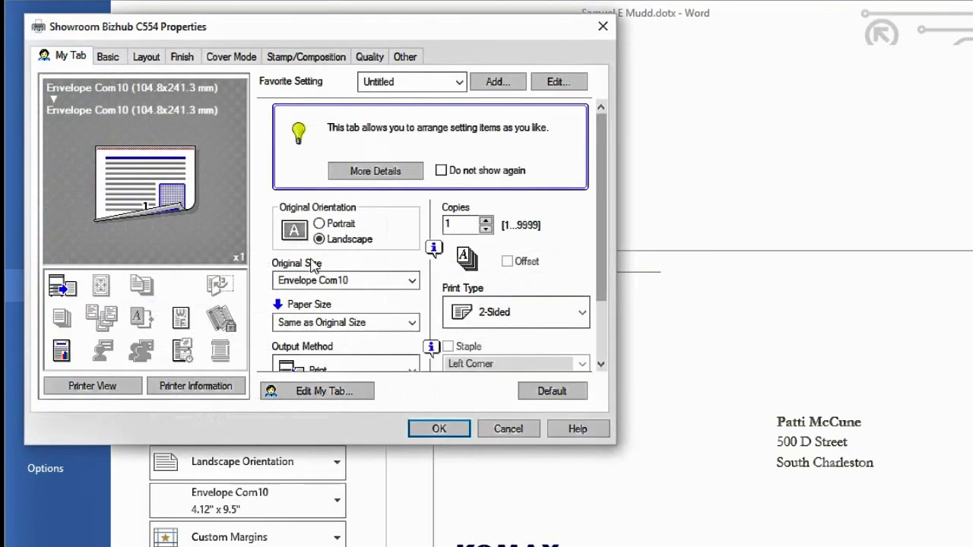
pyautogui.click(108, 57)
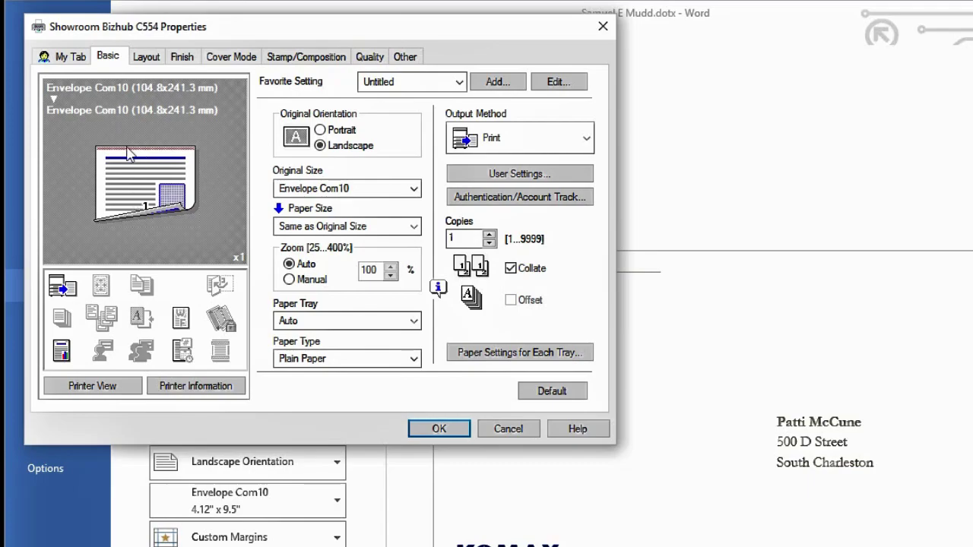
pyautogui.click(146, 58)
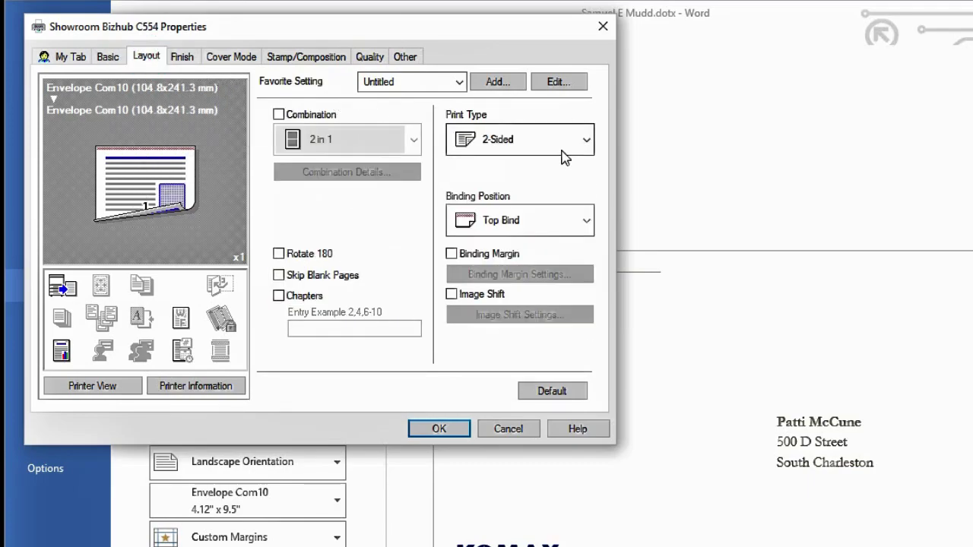
pyautogui.click(586, 140)
pyautogui.click(497, 165)
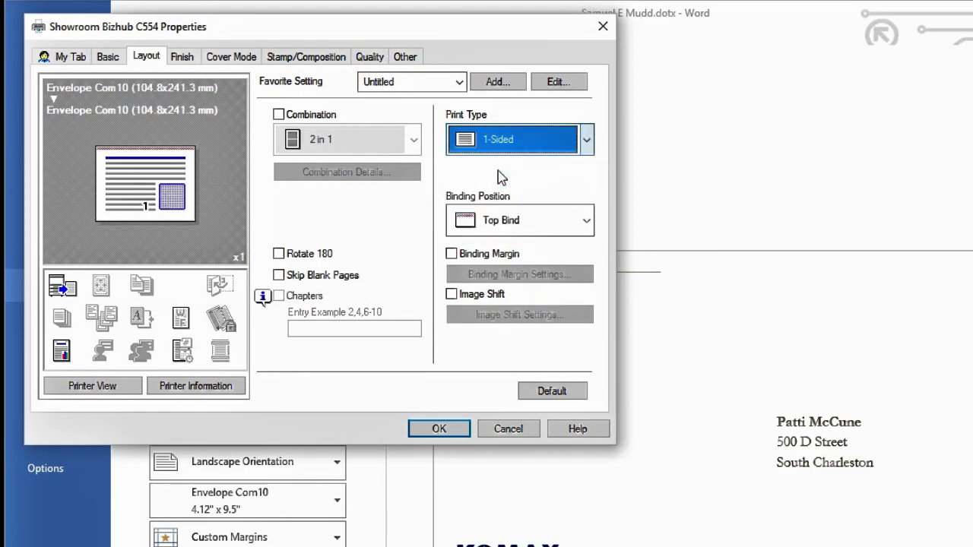
# Step: Choose the Bypass Tray as the paper tray for the envelope print job
pyautogui.click(108, 58)
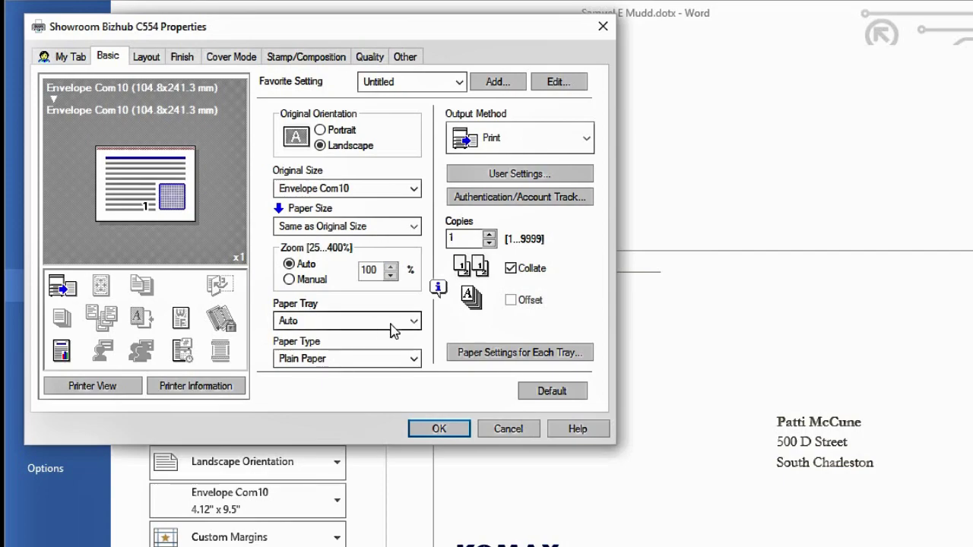
pyautogui.click(414, 323)
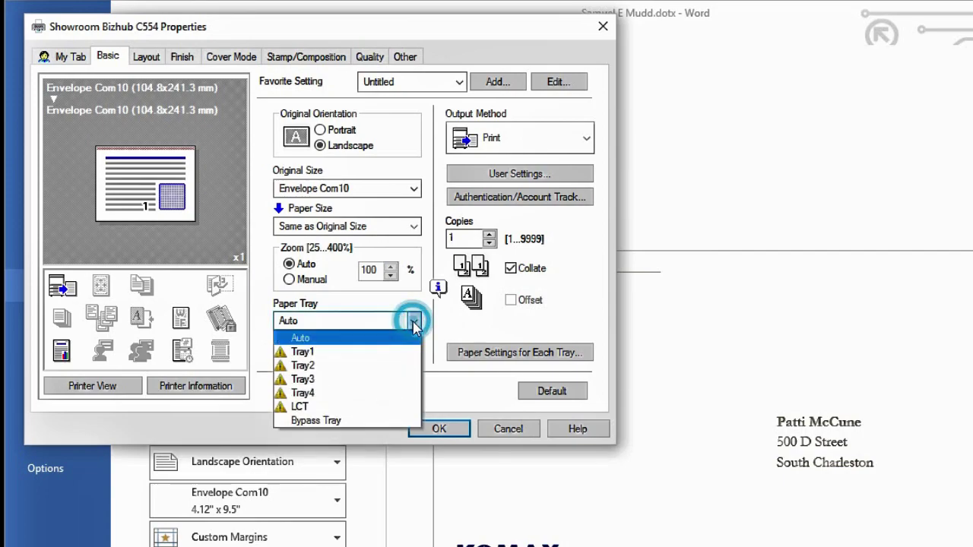
pyautogui.click(336, 423)
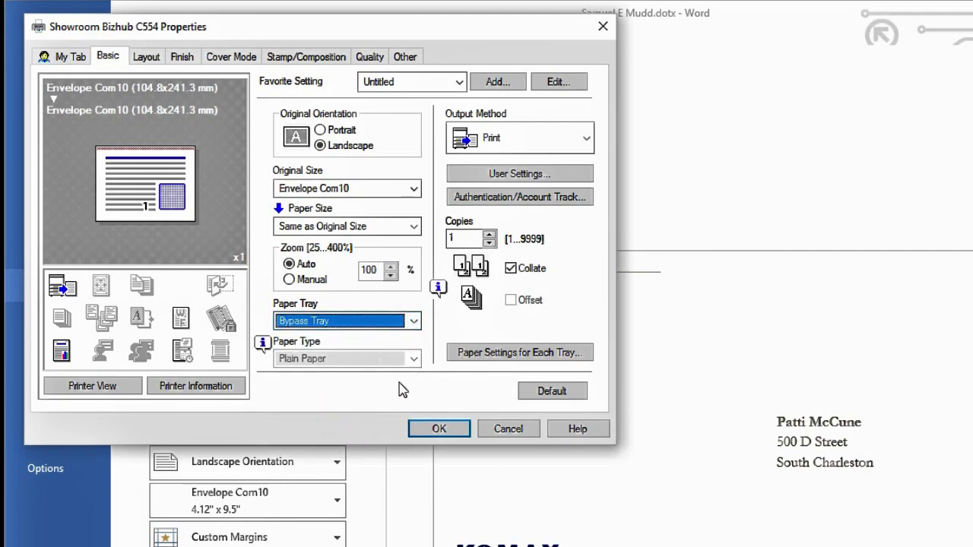
# Step: Set the Bypass Tray's paper type to Envelope in the printer properties and print the document
pyautogui.click(511, 354)
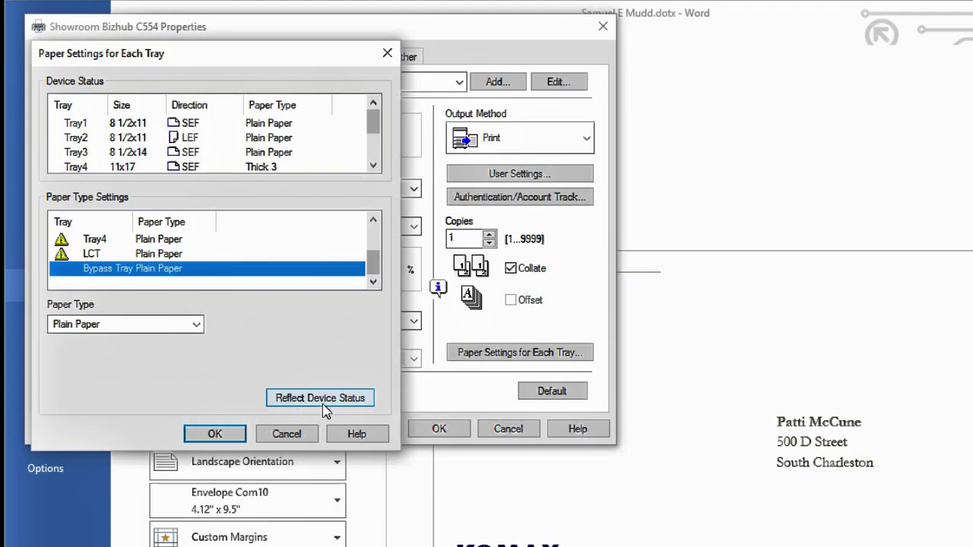
pyautogui.click(196, 326)
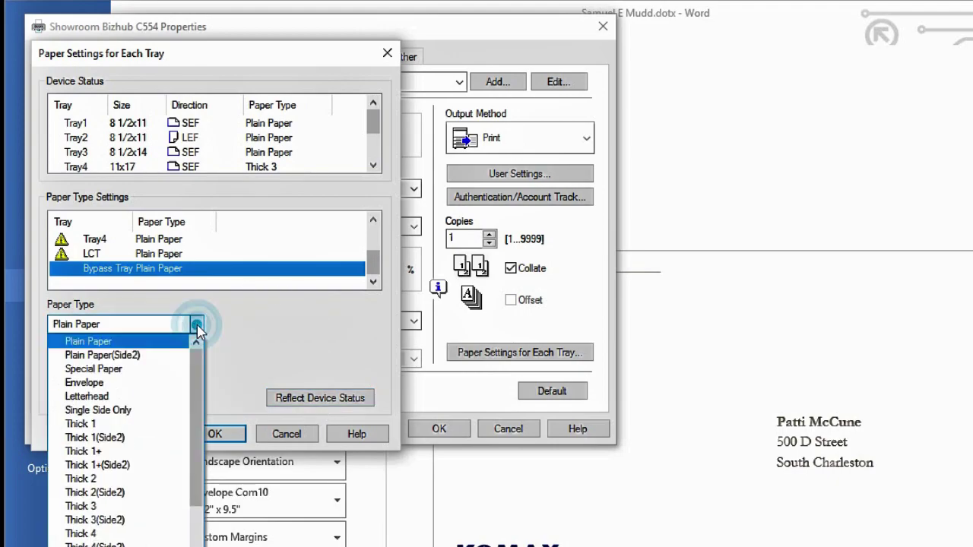
pyautogui.click(106, 383)
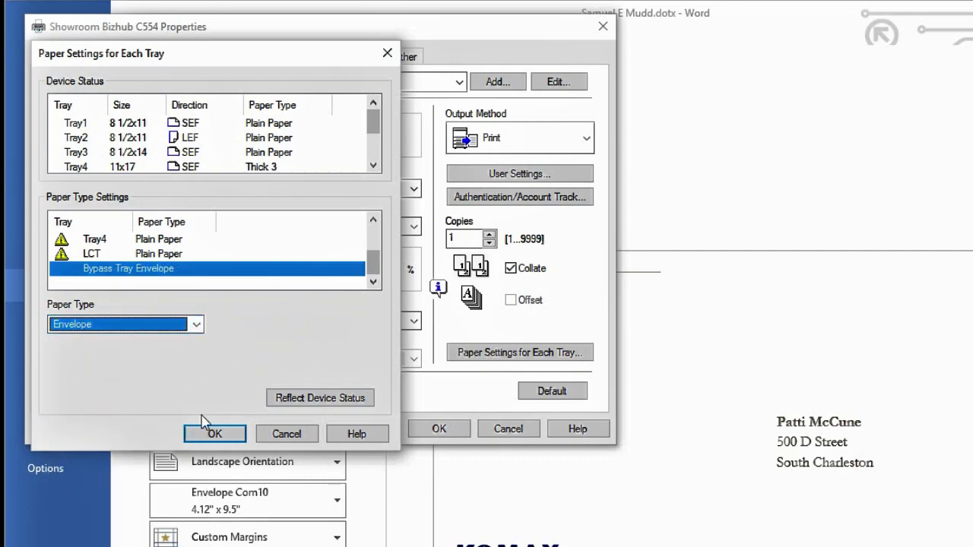
pyautogui.click(215, 434)
pyautogui.click(436, 429)
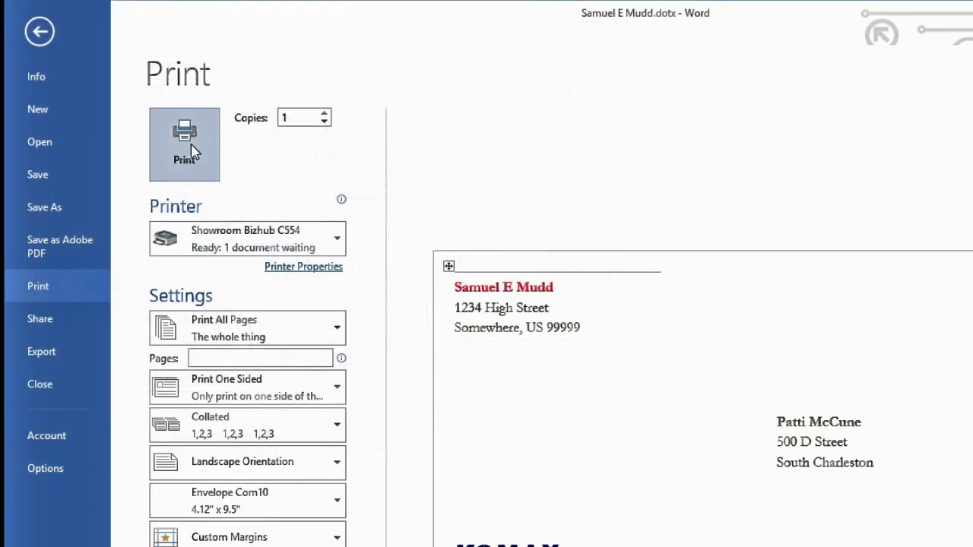
pyautogui.click(185, 148)
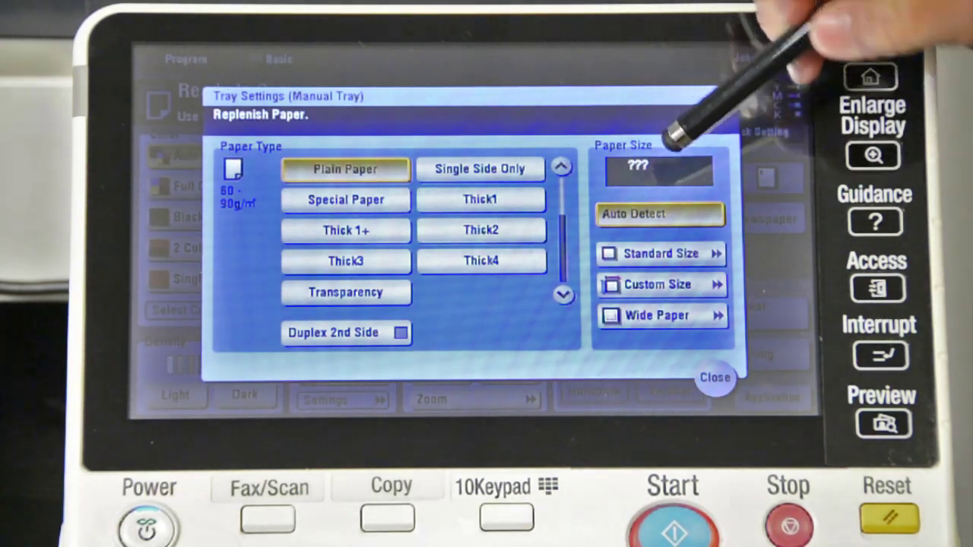
# Step: On the copier's touchscreen, set the manual tray to standard size envCom10 and paper type Plain Paper
pyautogui.click(673, 252)
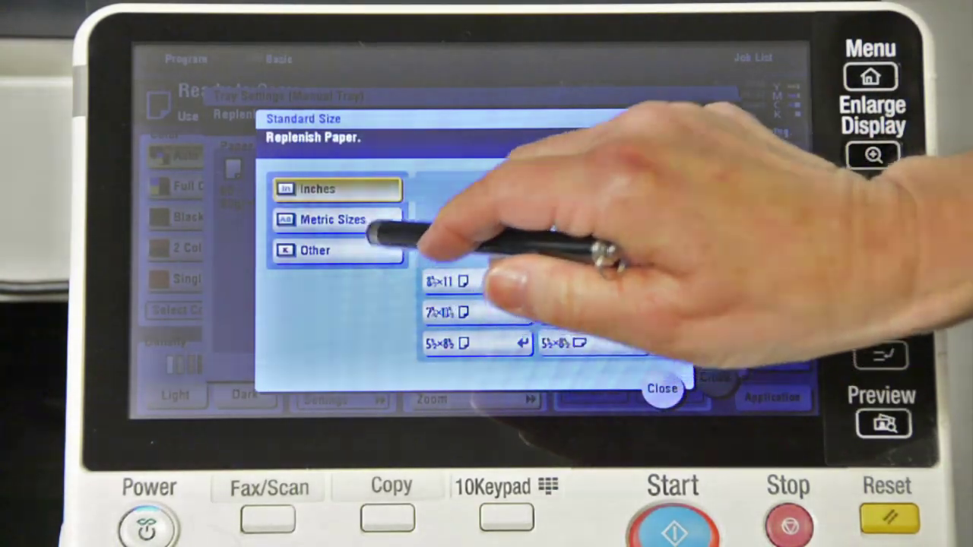
pyautogui.click(365, 249)
pyautogui.click(494, 337)
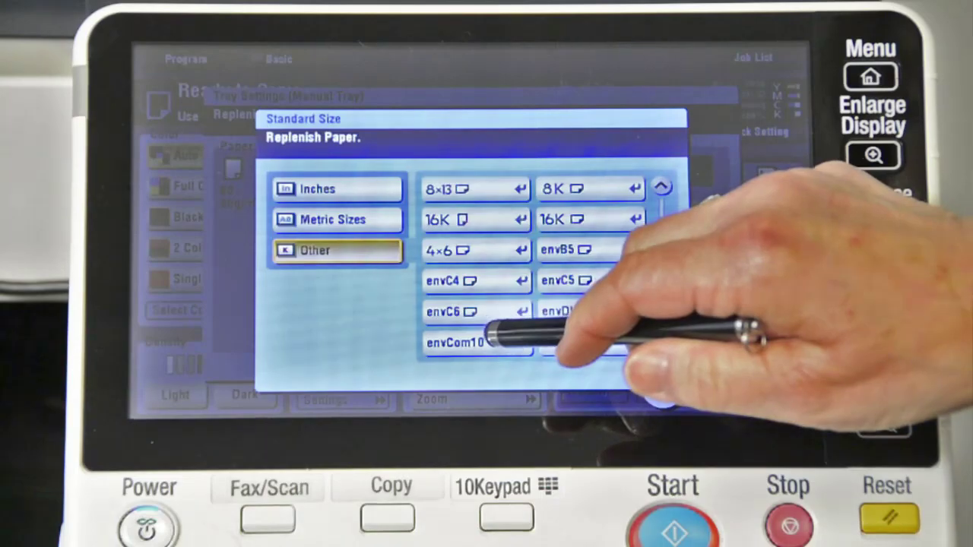
pyautogui.click(662, 391)
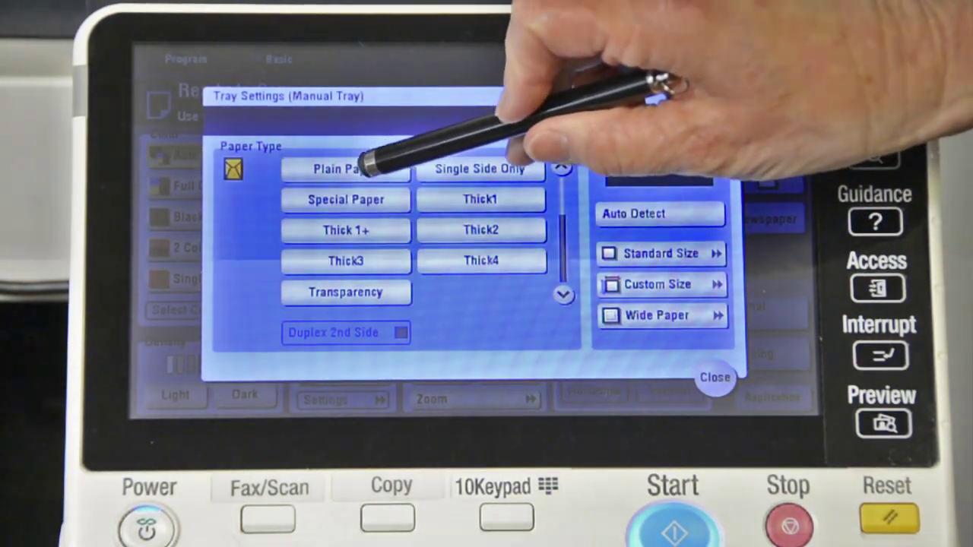
pyautogui.click(369, 168)
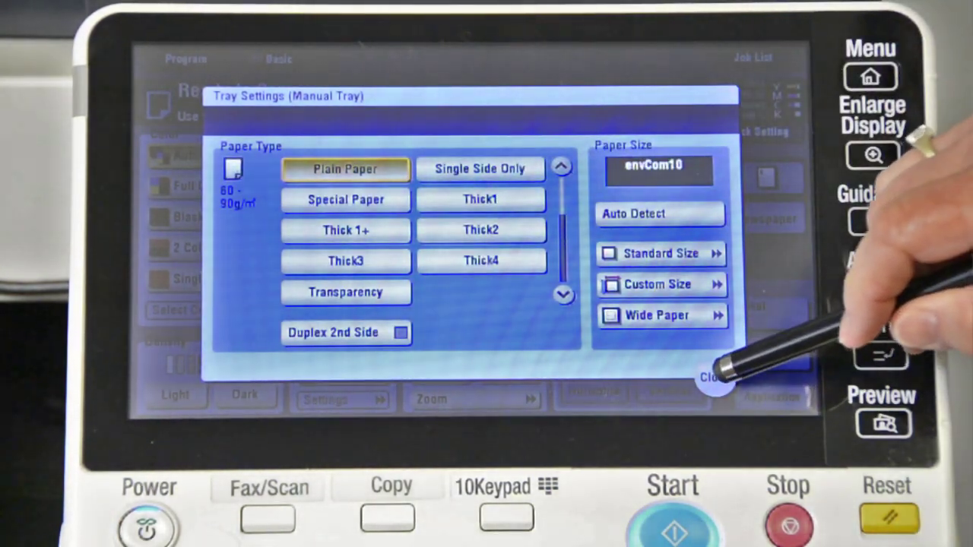
pyautogui.click(714, 377)
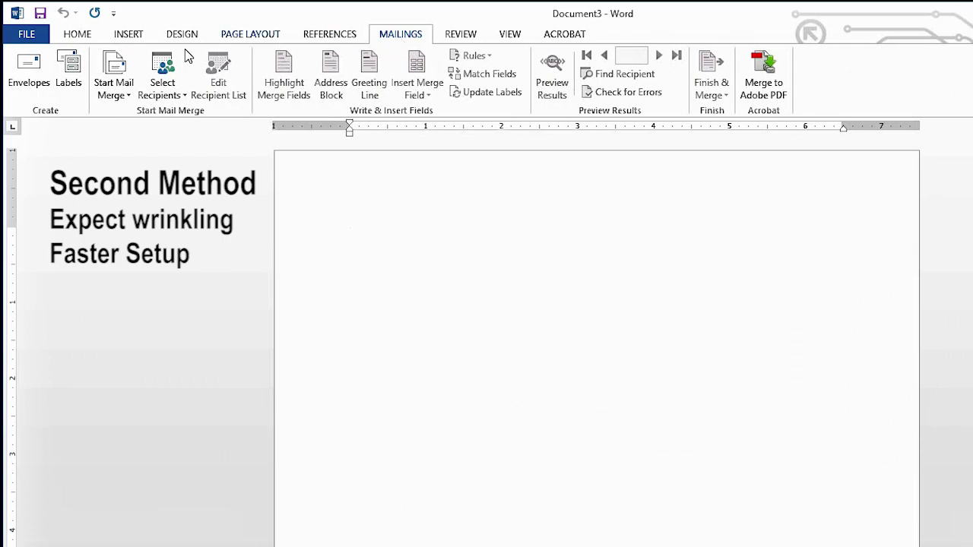
# Step: Switch to the blank Word document, start a new envelope and paste the company's delivery address
pyautogui.click(27, 67)
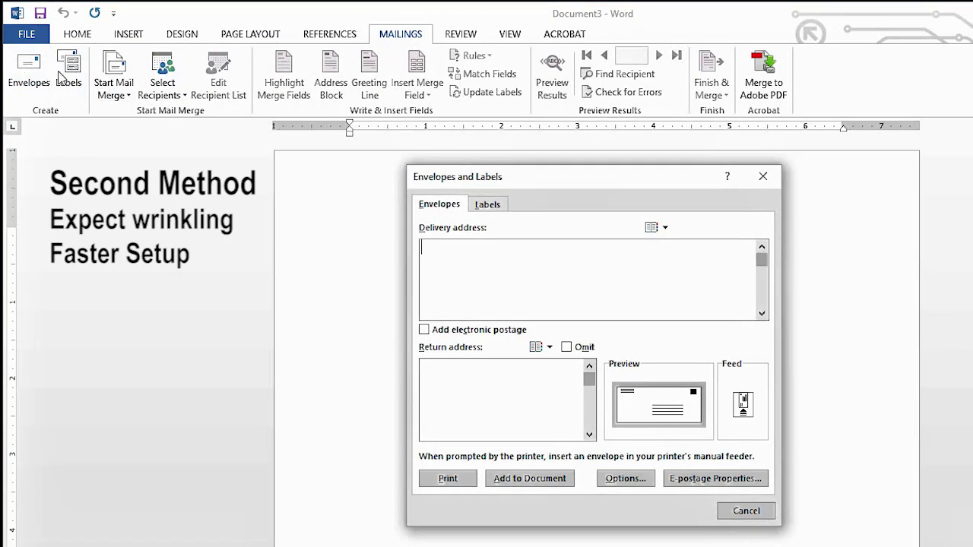
pyautogui.rightClick(430, 253)
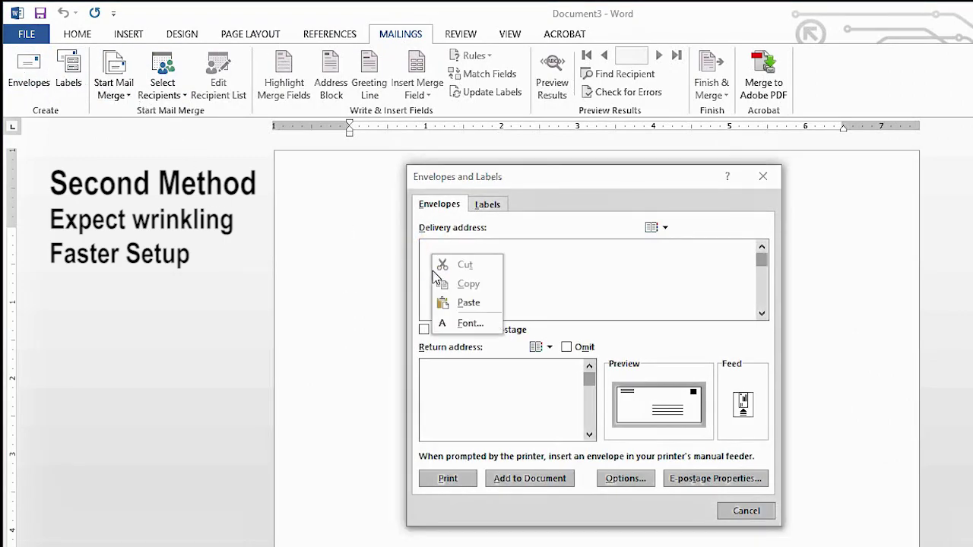
pyautogui.click(468, 303)
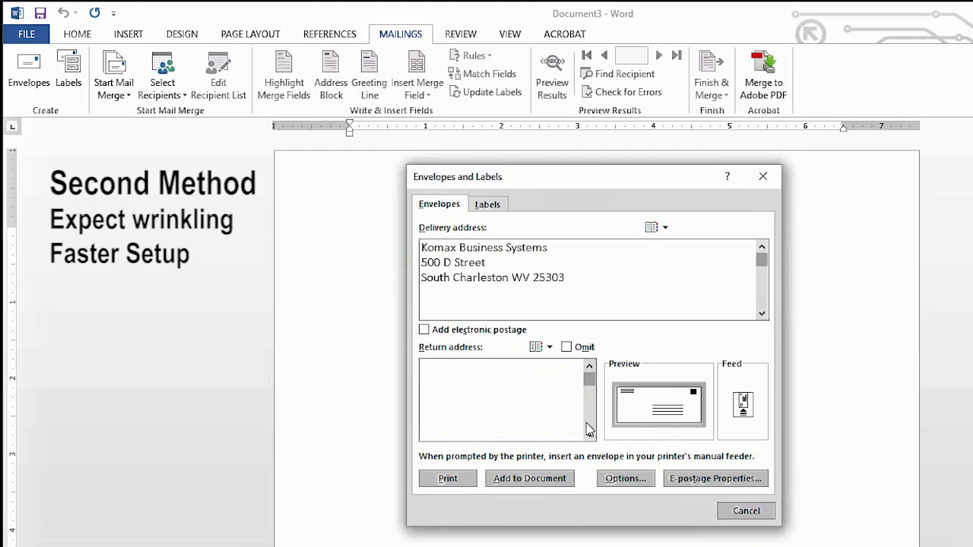
# Step: Set the envelope's printing options to feed face down from the bypass tray, and print the envelope
pyautogui.click(625, 479)
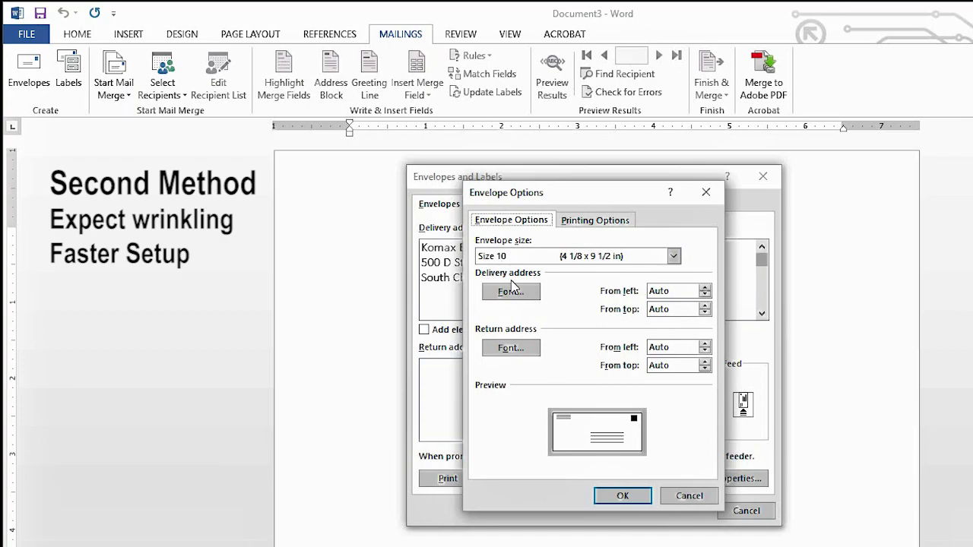
pyautogui.click(594, 222)
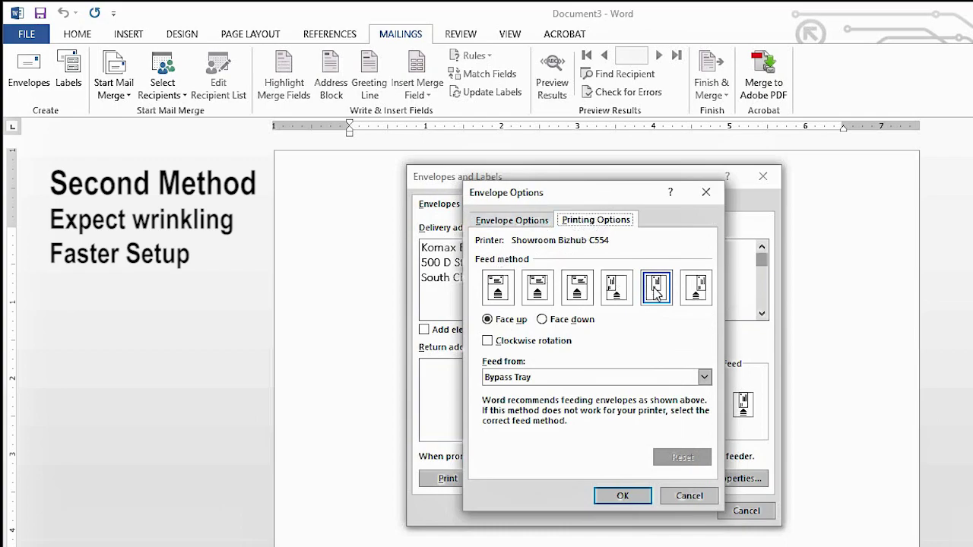
pyautogui.click(543, 320)
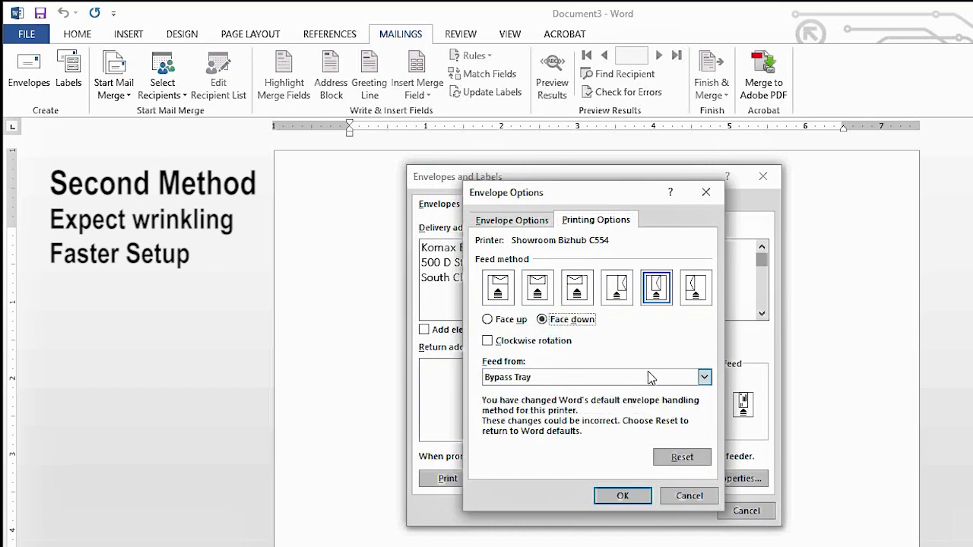
pyautogui.click(705, 378)
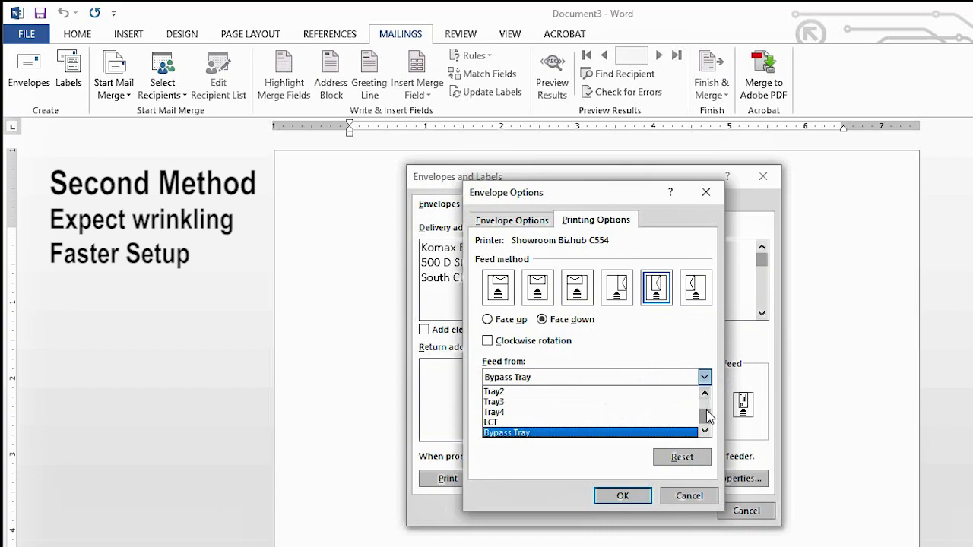
pyautogui.moveTo(706, 417); pyautogui.dragTo(706, 397)
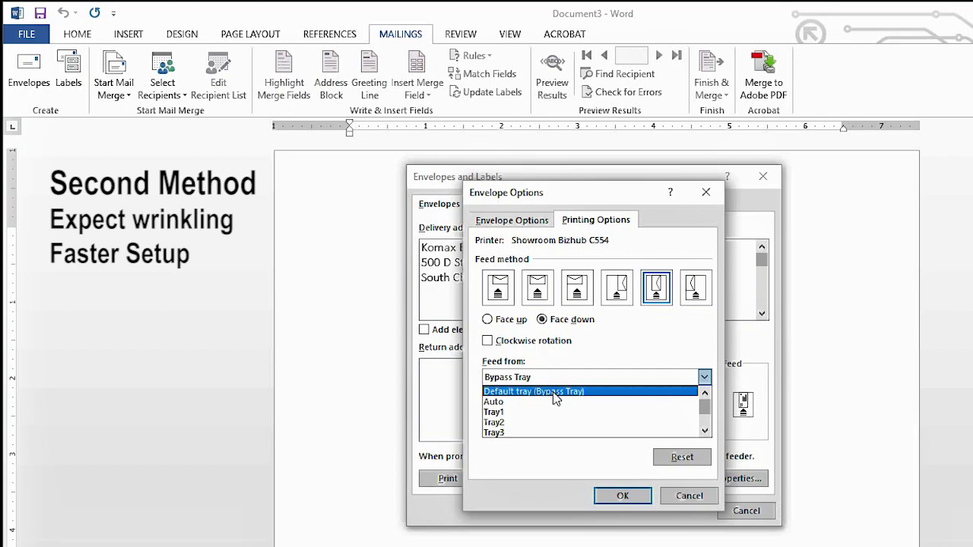
pyautogui.click(622, 495)
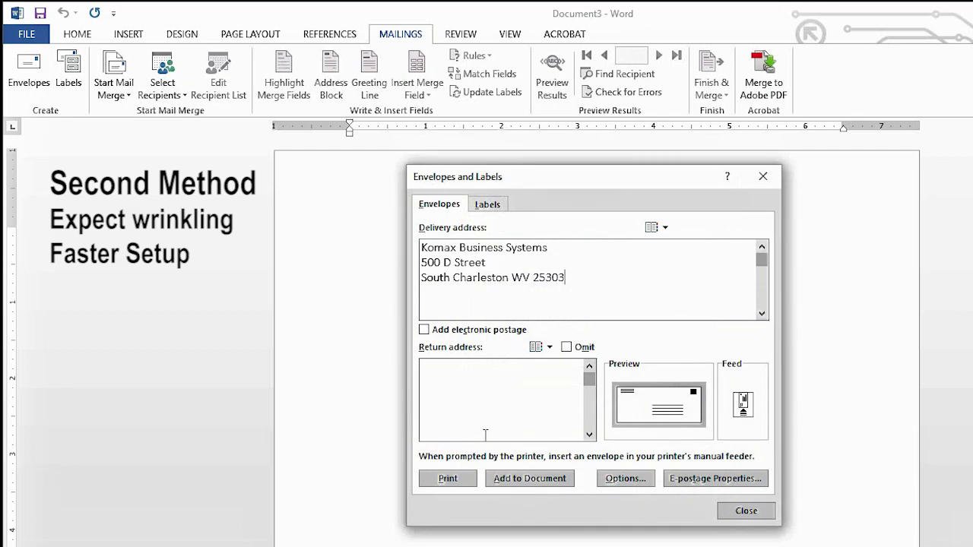
pyautogui.click(458, 479)
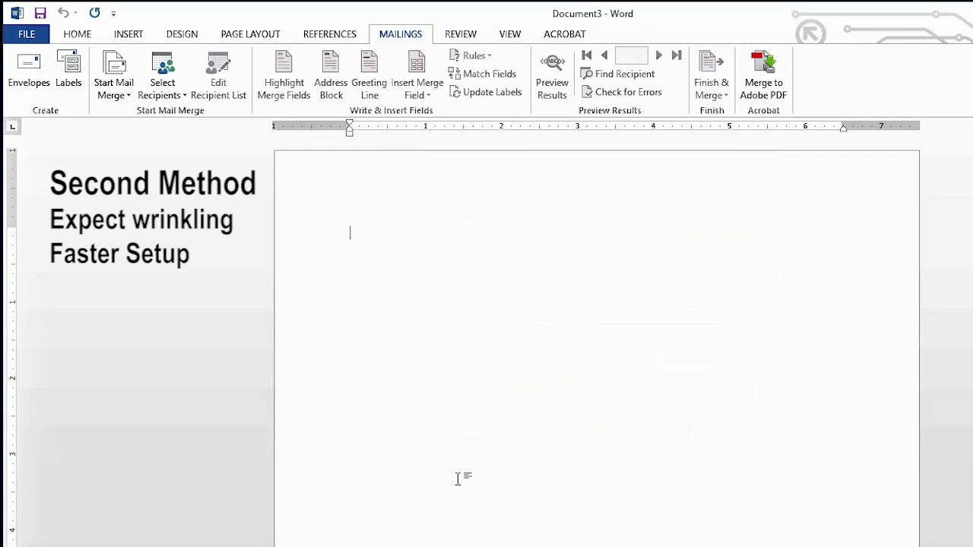